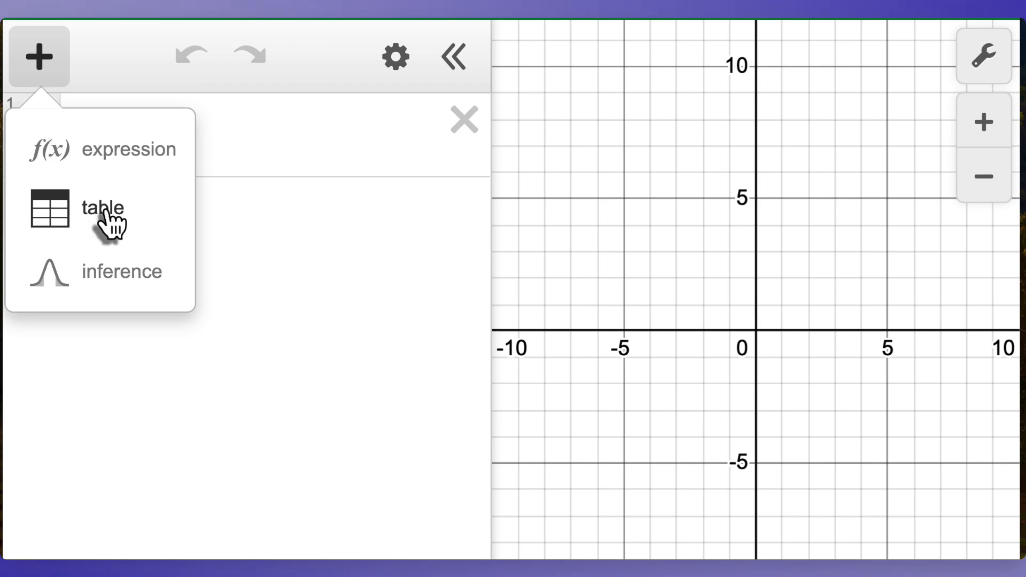
Step: Add a table to the expression list, then switch to the worksheet and scroll to the practice data table
click(107, 219)
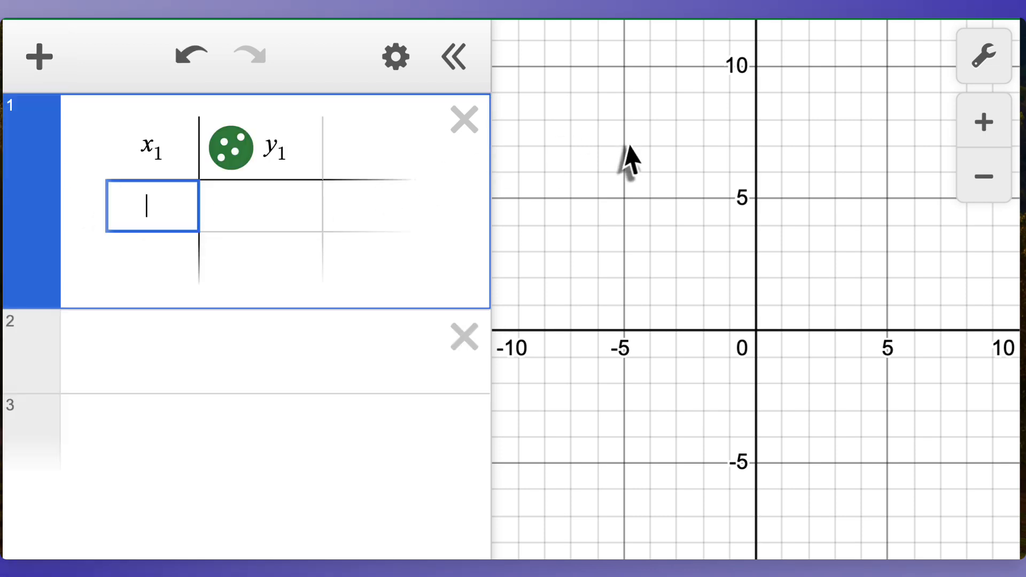
key(alt+Tab)
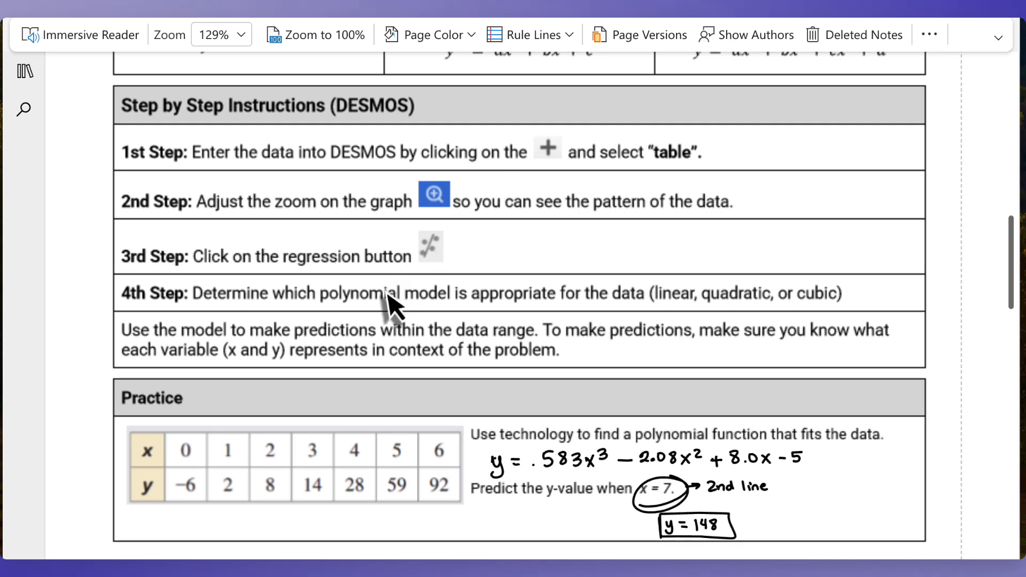
scroll(386, 293, down, 5)
scroll(385, 294, down, 1)
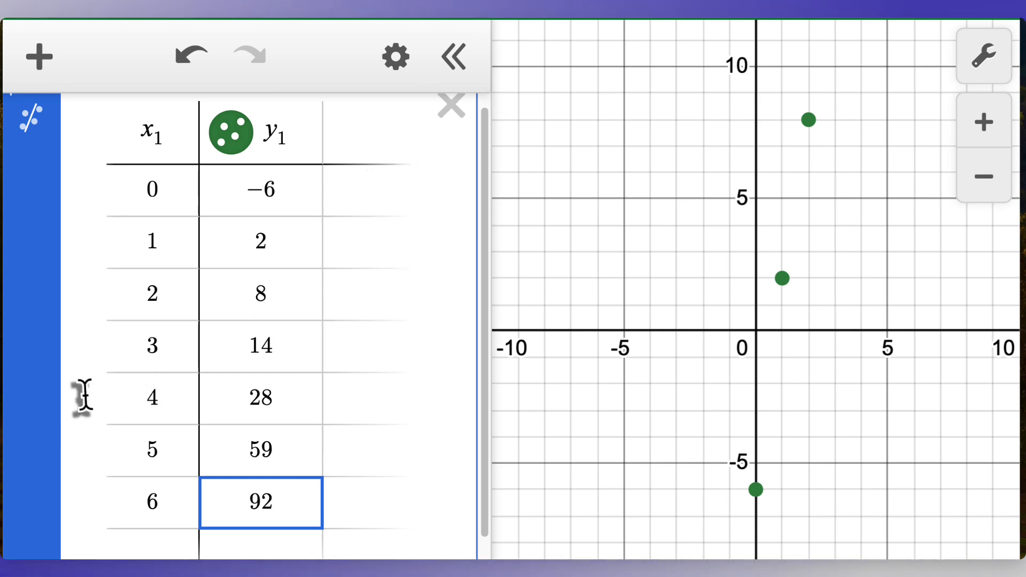
Step: Zoom the graph to fit the table's data points
scroll(82, 399, down, 3)
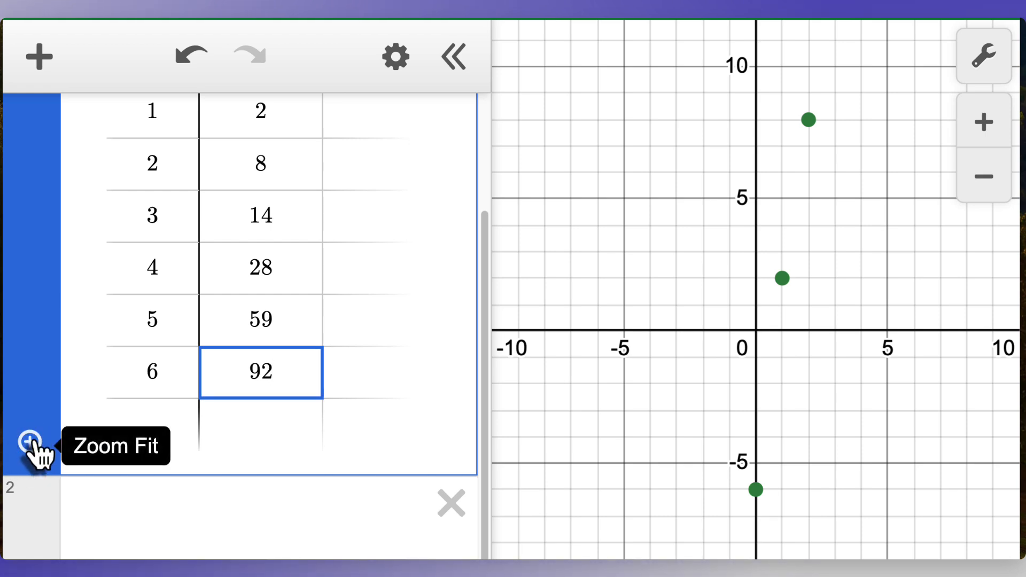
click(30, 443)
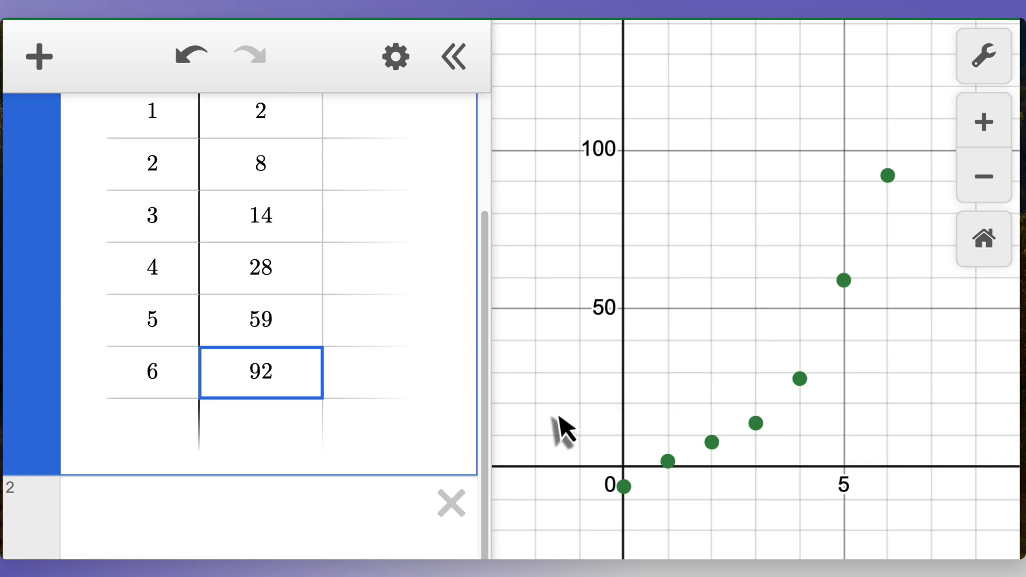
Step: Add a regression to the table's data
scroll(168, 356, up, 2)
scroll(168, 350, up, 2)
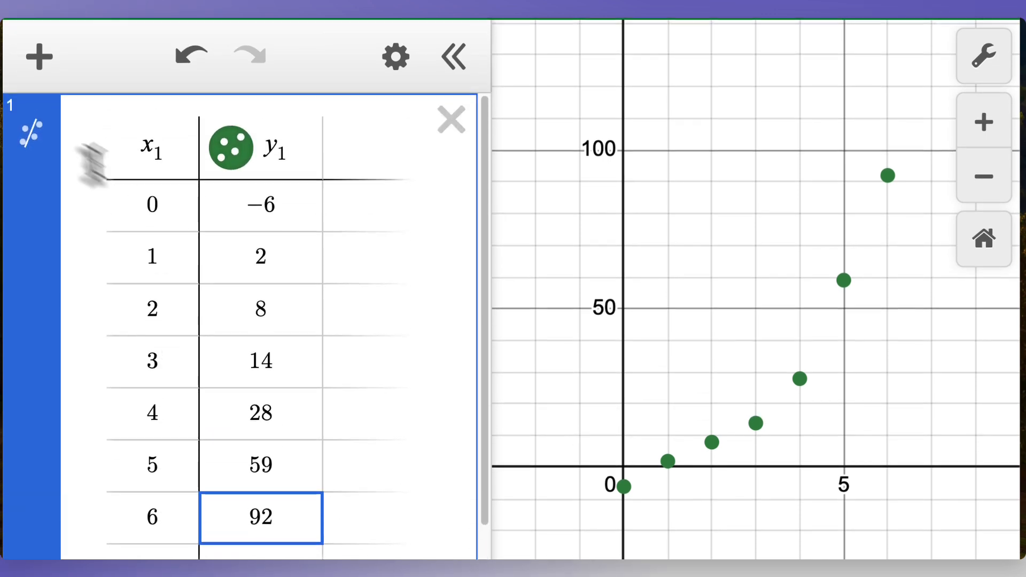
click(35, 146)
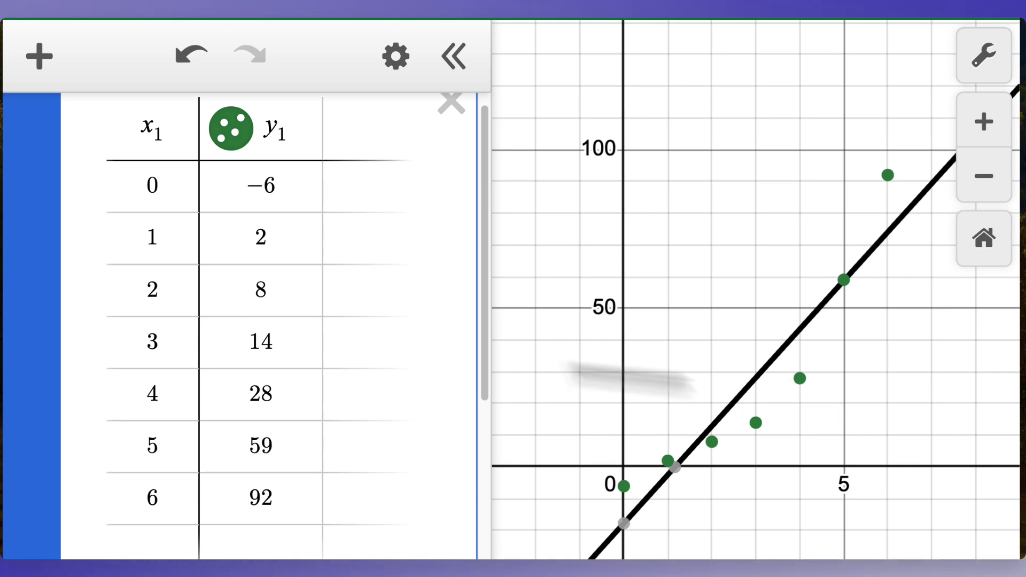
Step: Change the regression model to Quadratic Regression
scroll(409, 394, down, 3)
scroll(409, 394, down, 3)
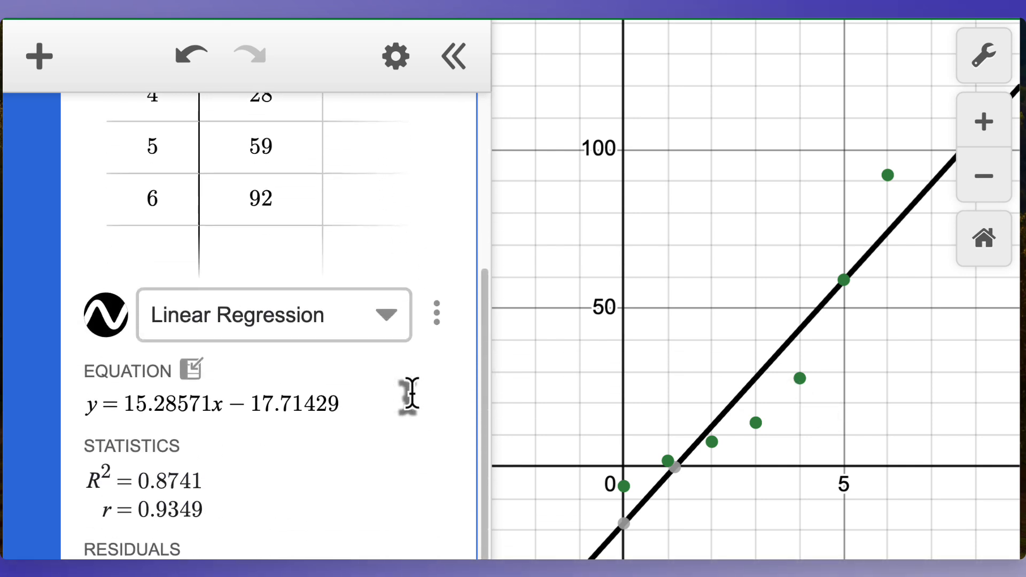
click(385, 316)
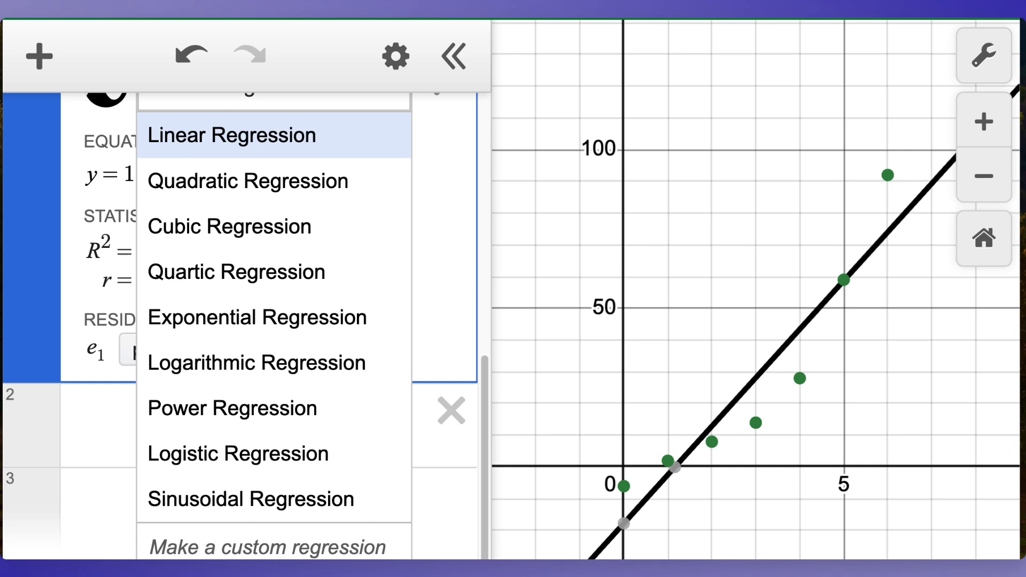
click(276, 195)
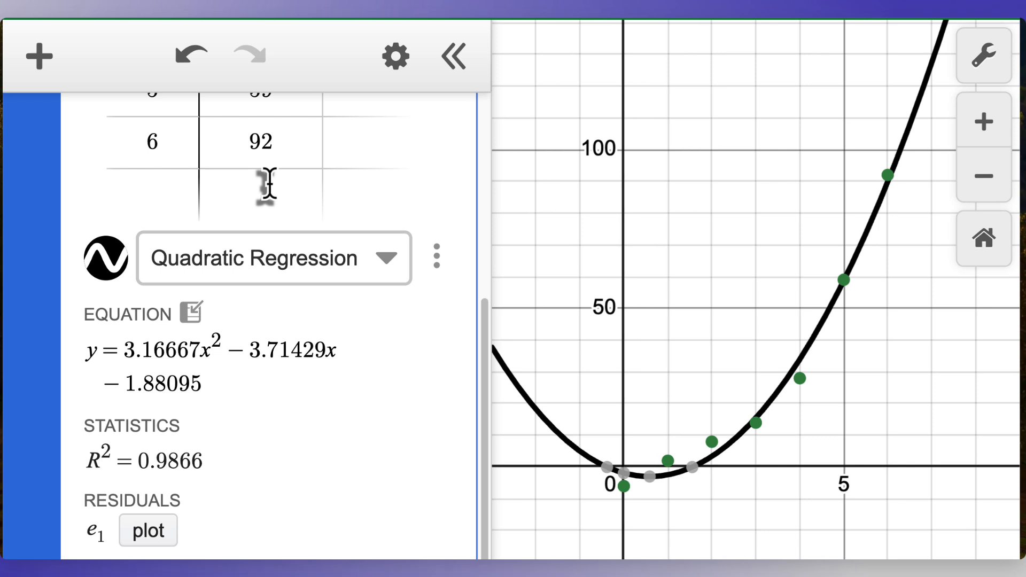
Step: Change the regression model to Cubic Regression
click(623, 473)
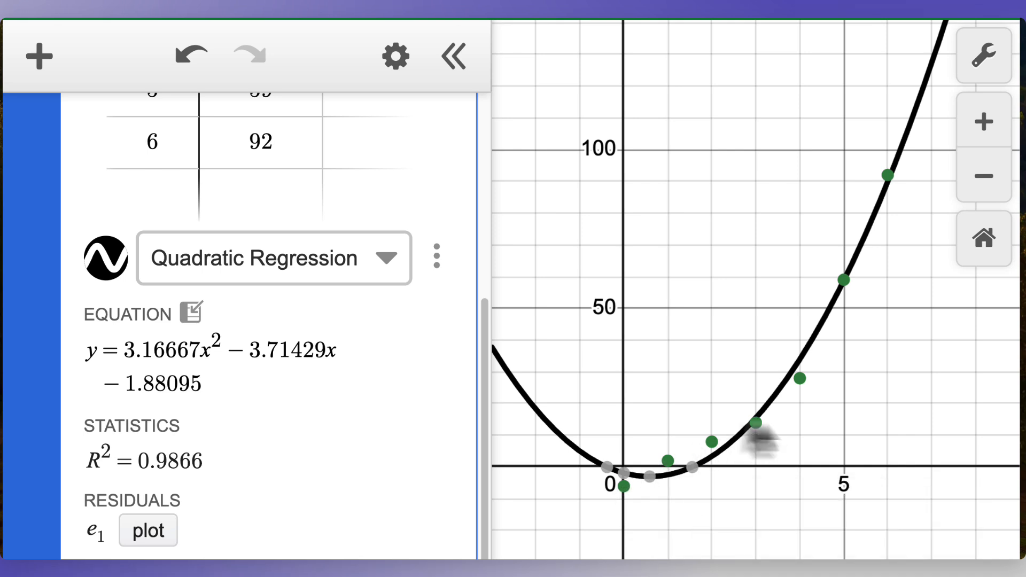
click(256, 258)
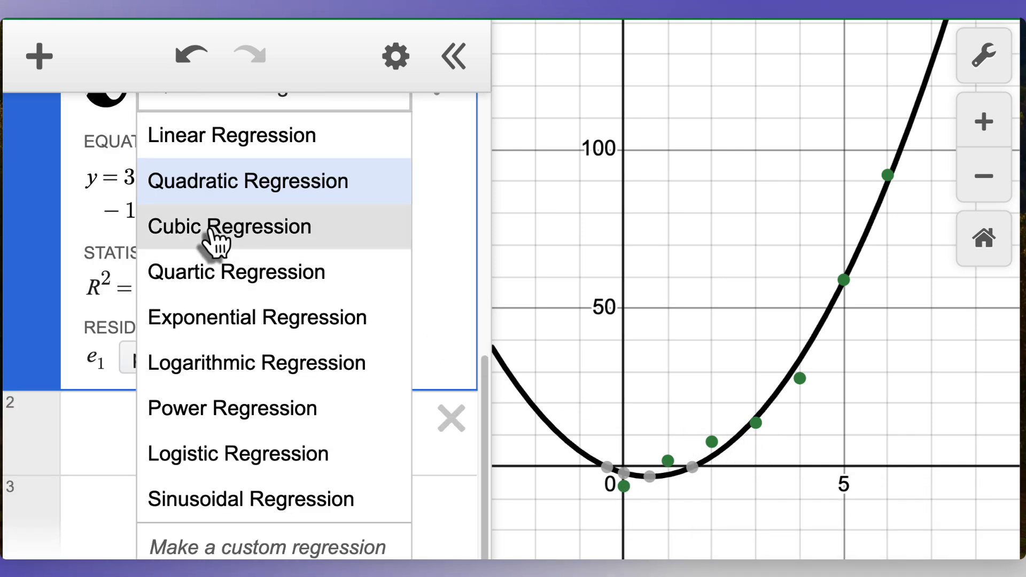
click(214, 235)
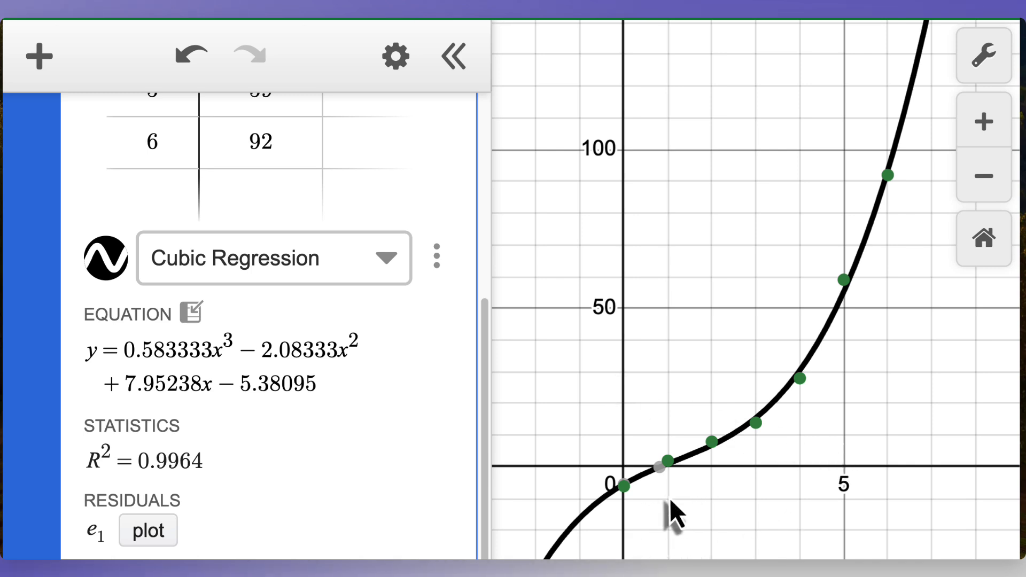
Step: Switch the regression to Quadratic and back to Cubic to compare the two fits
click(395, 278)
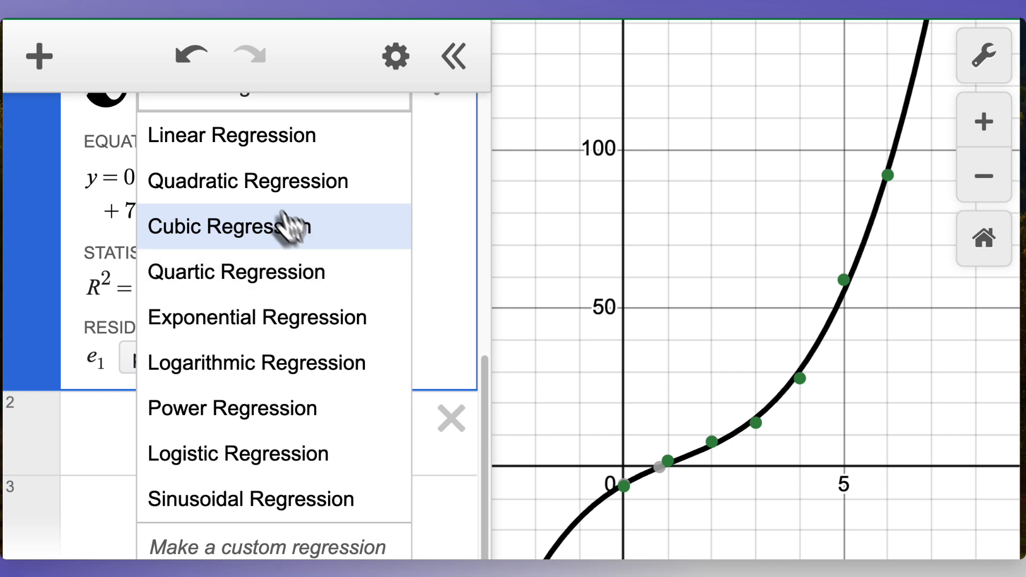
click(272, 182)
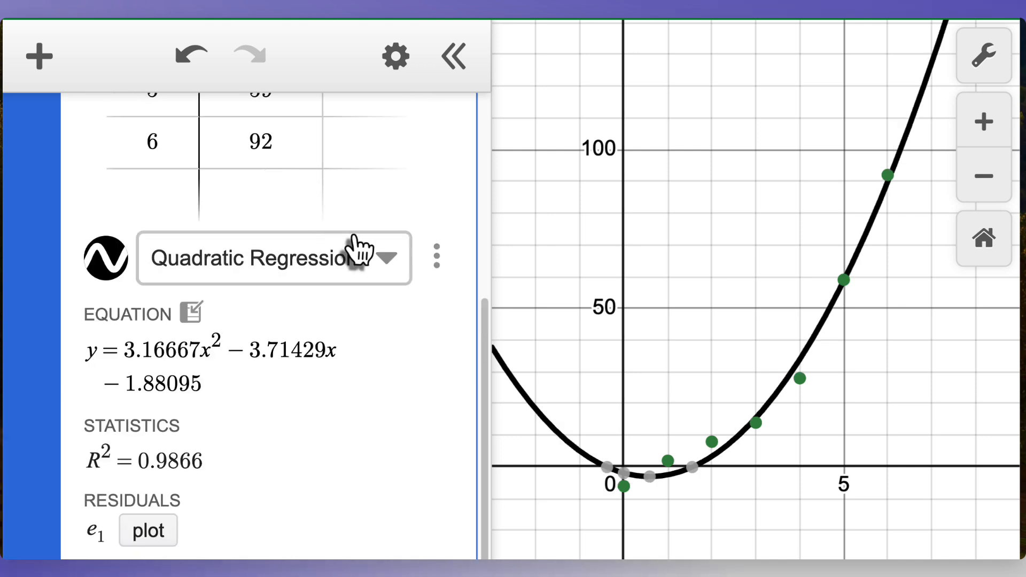
click(384, 260)
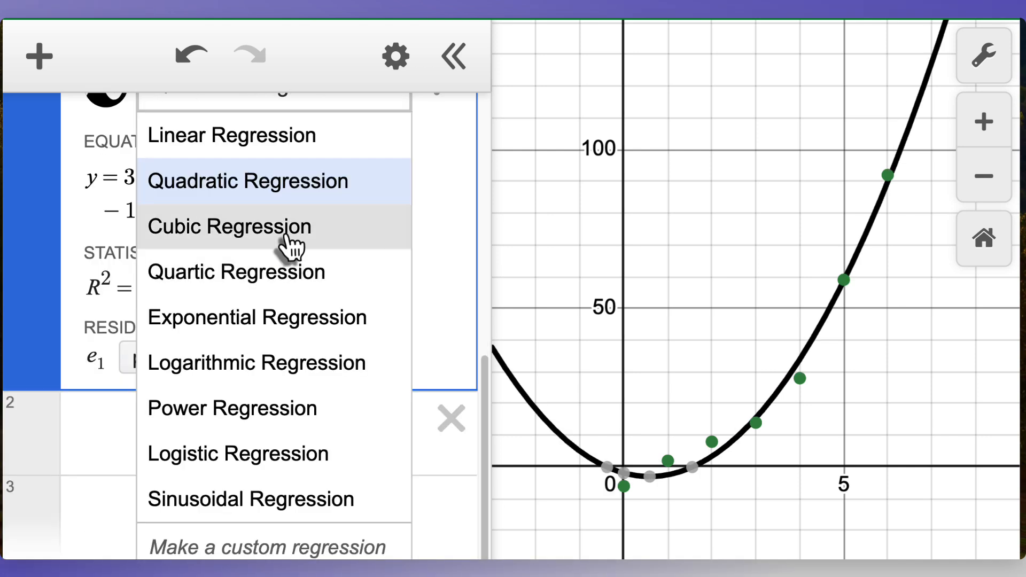
click(294, 245)
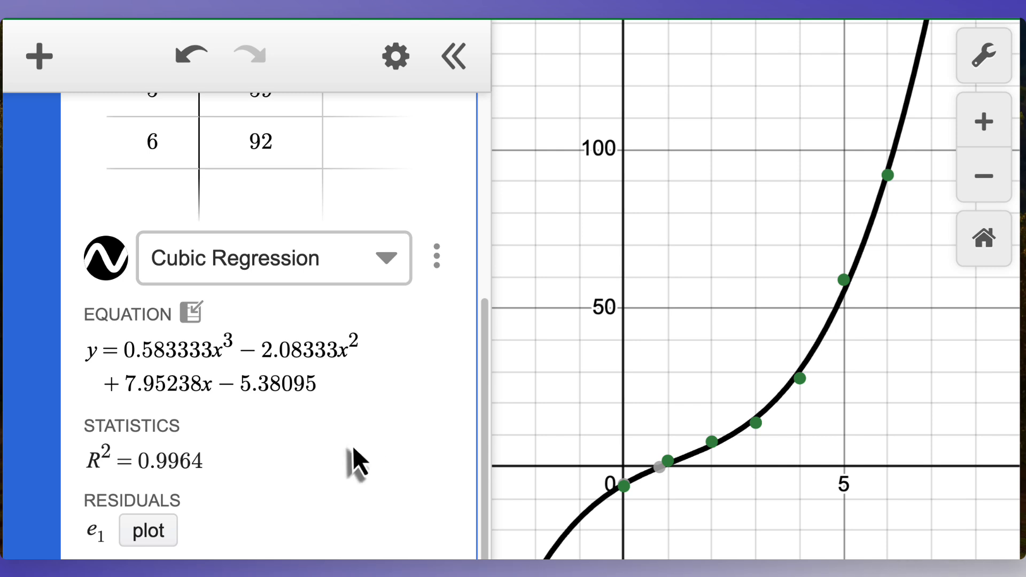
Step: Highlight the cubic equation's coefficients and compare them with the rounded equation written in the worksheet
scroll(351, 445, down, 3)
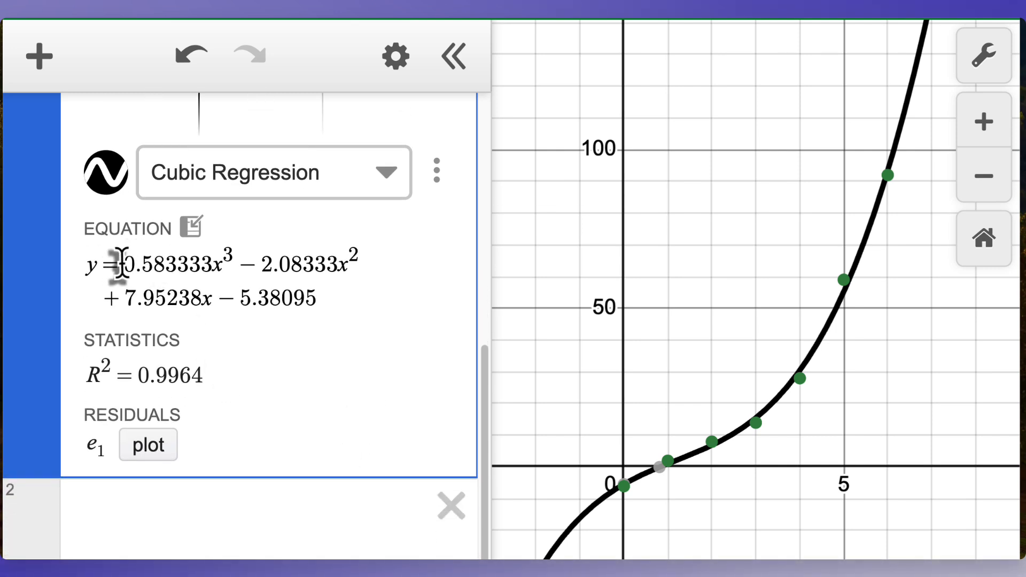
drag(115, 259, 215, 264)
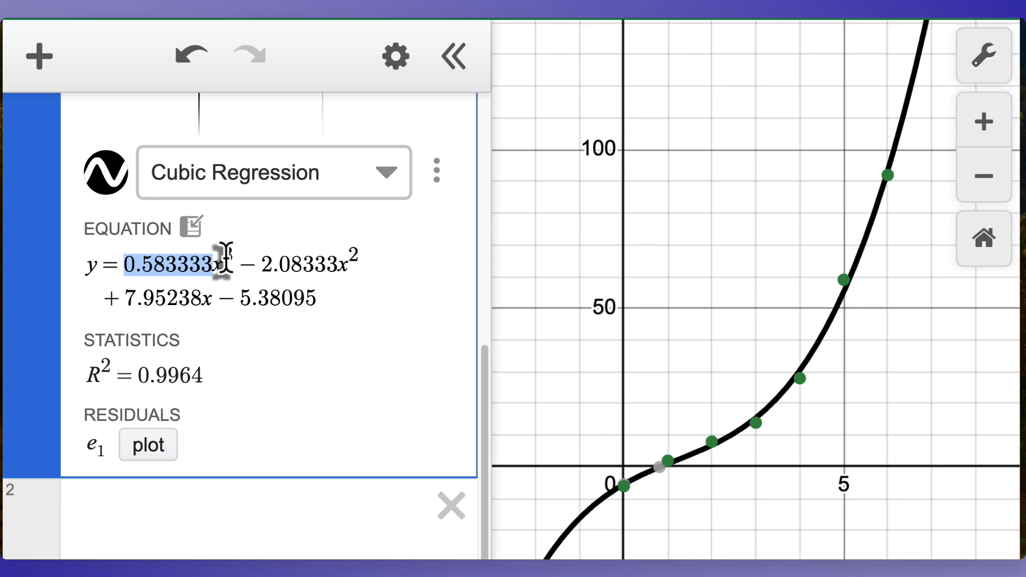
triple_click(171, 268)
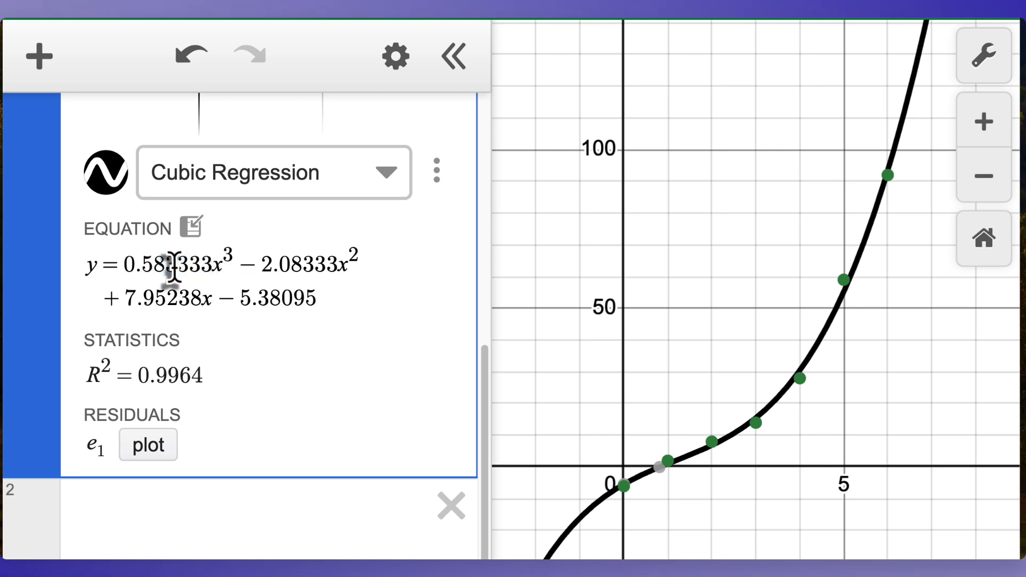
drag(122, 265, 177, 267)
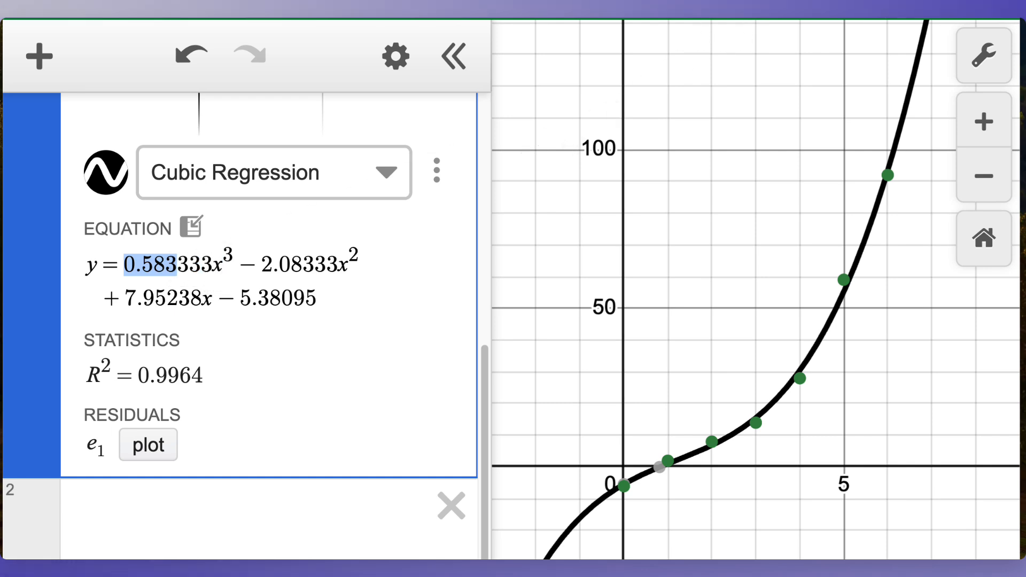
key(alt+Tab)
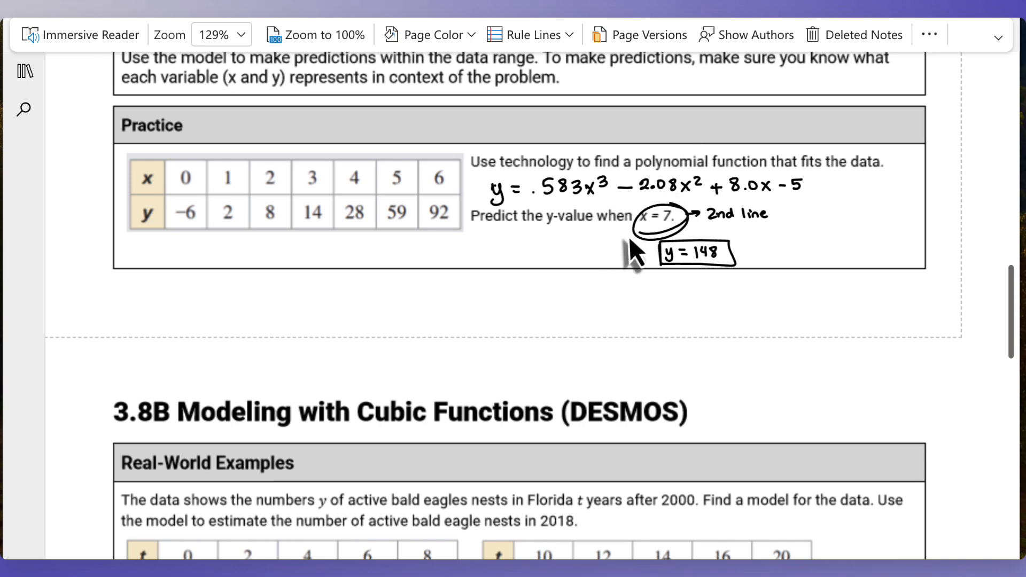
scroll(628, 236, up, 1)
scroll(629, 237, up, 5)
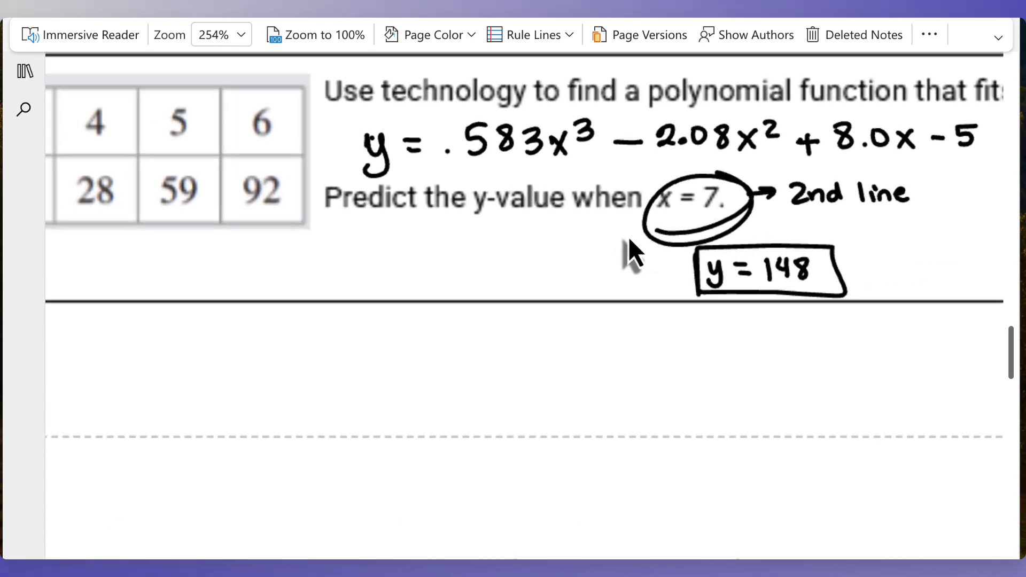
scroll(628, 236, right, 5)
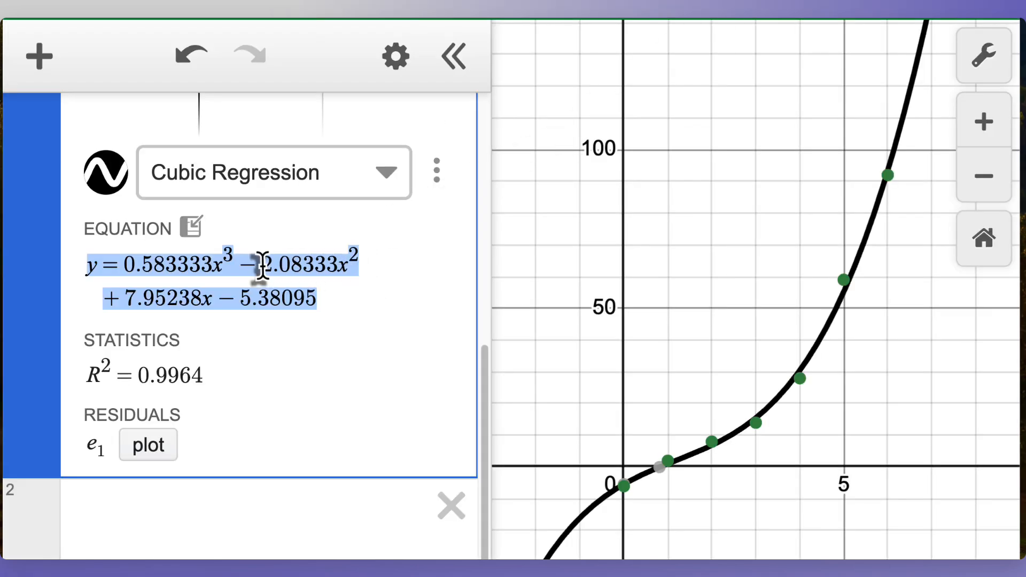
drag(261, 265, 307, 265)
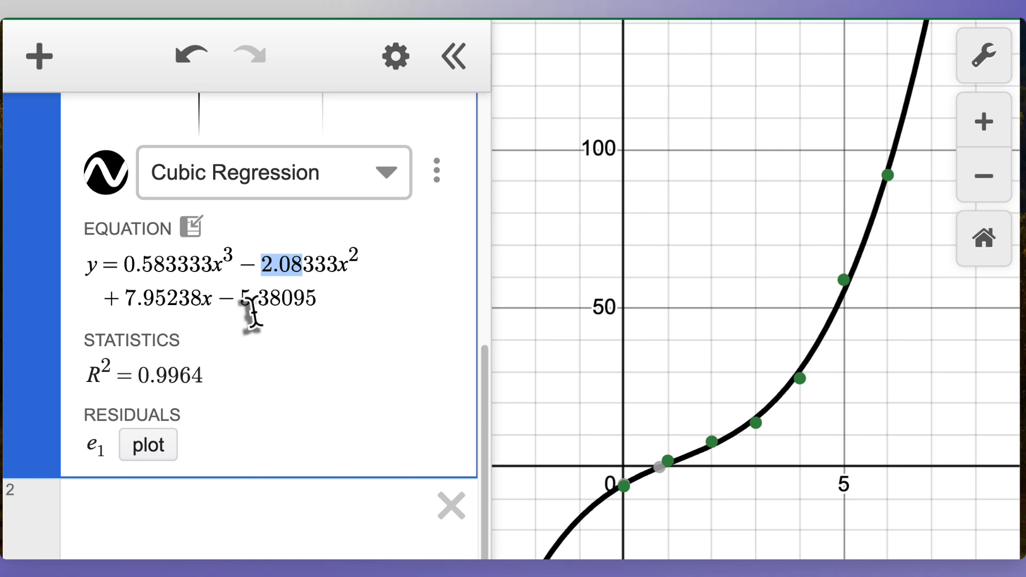
drag(105, 298, 154, 298)
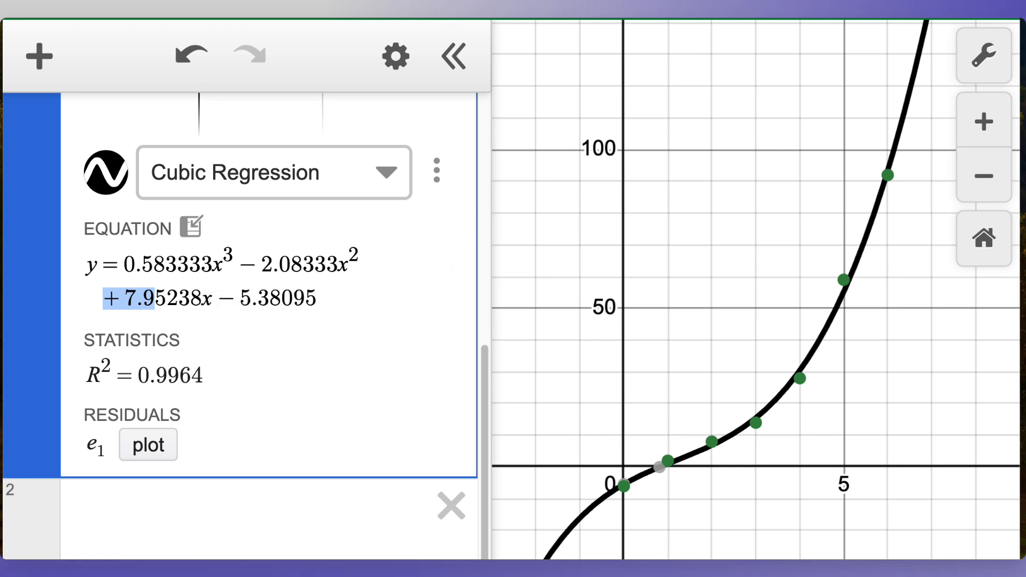
key(alt+Tab)
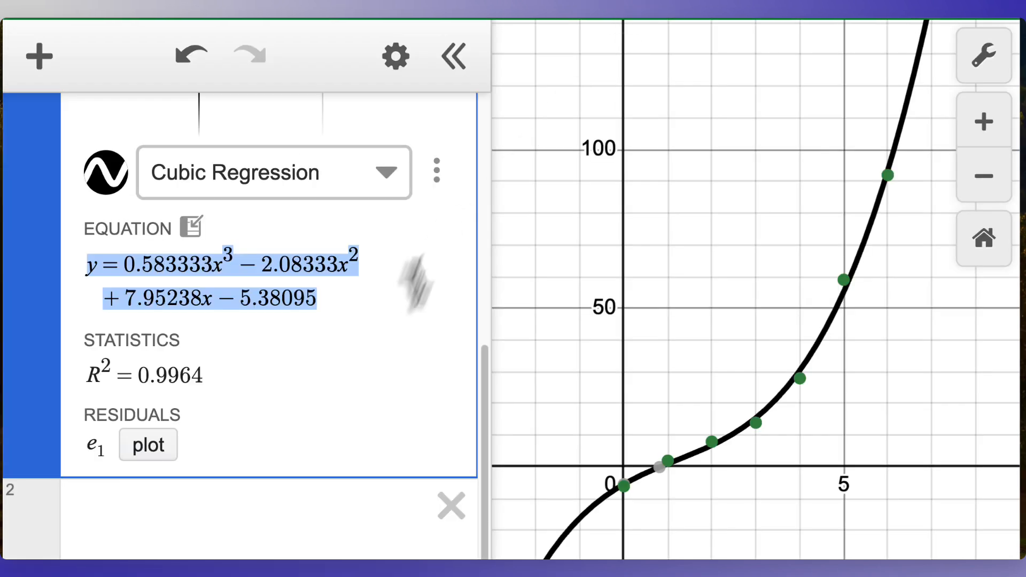
Step: Enter the vertical line x = 7 in a new expression row
click(195, 515)
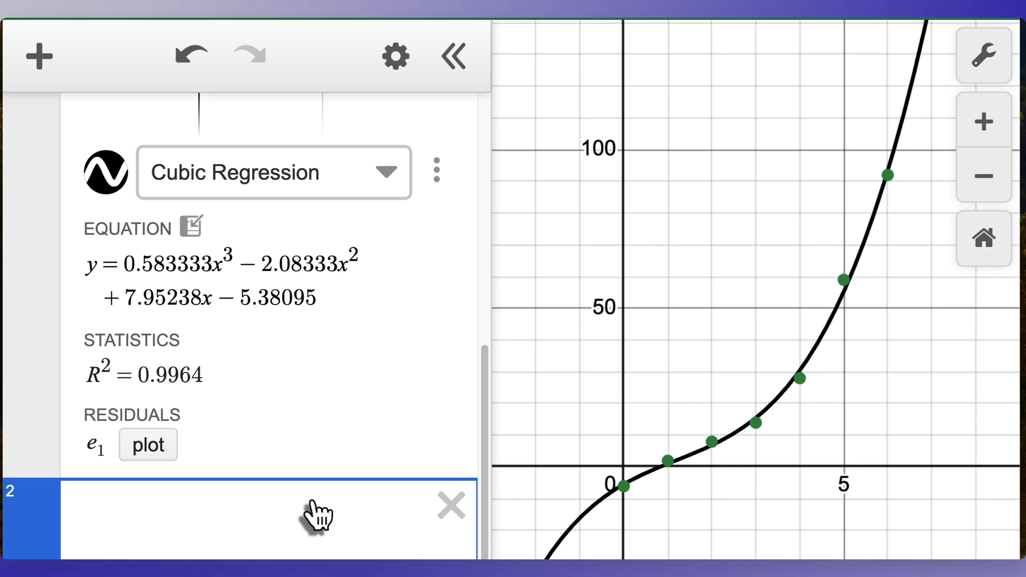
text(x )
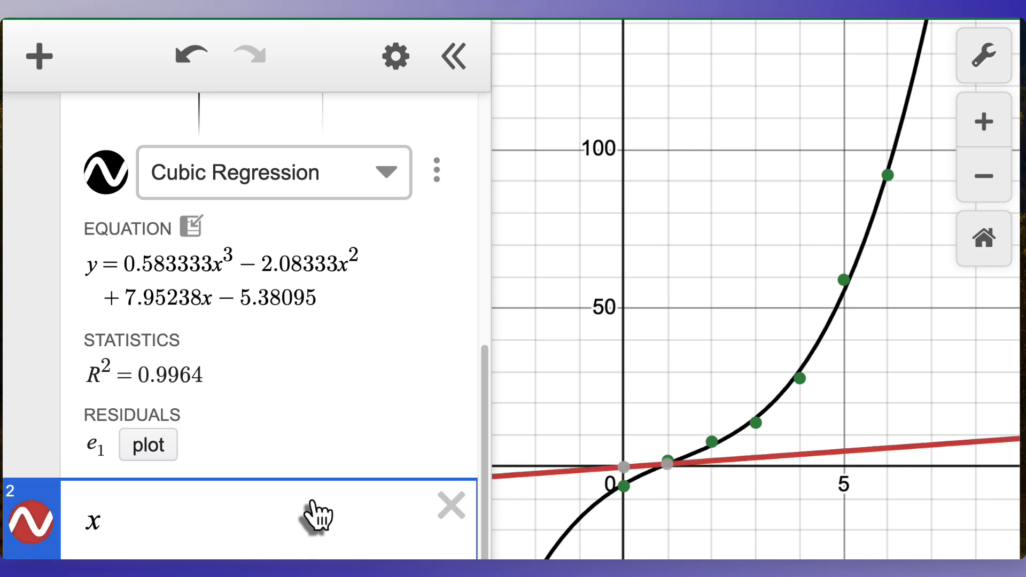
text(= 7)
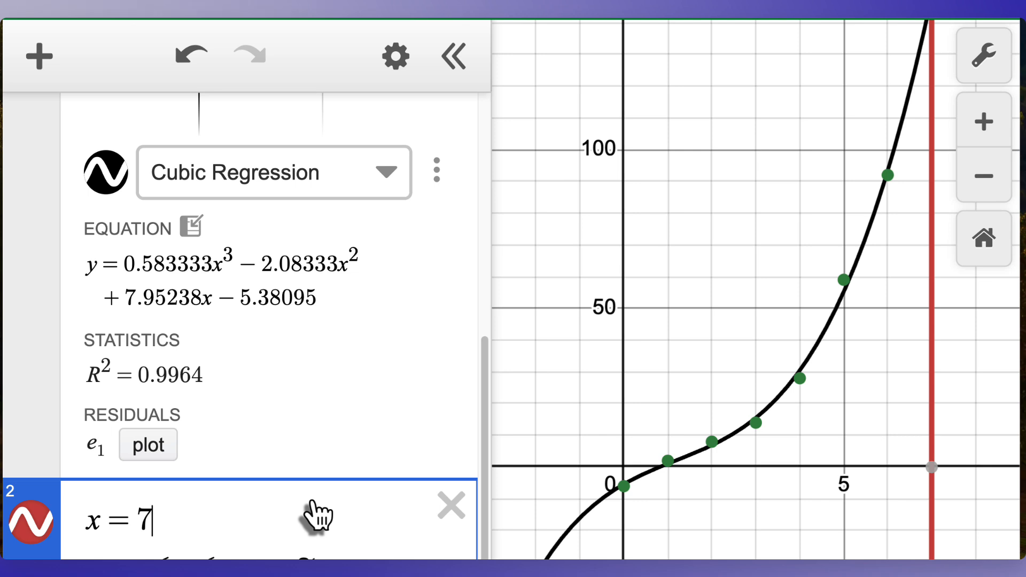
Step: Pan the graph upward and select where the cubic curve crosses the line x = 7
drag(860, 419, 717, 458)
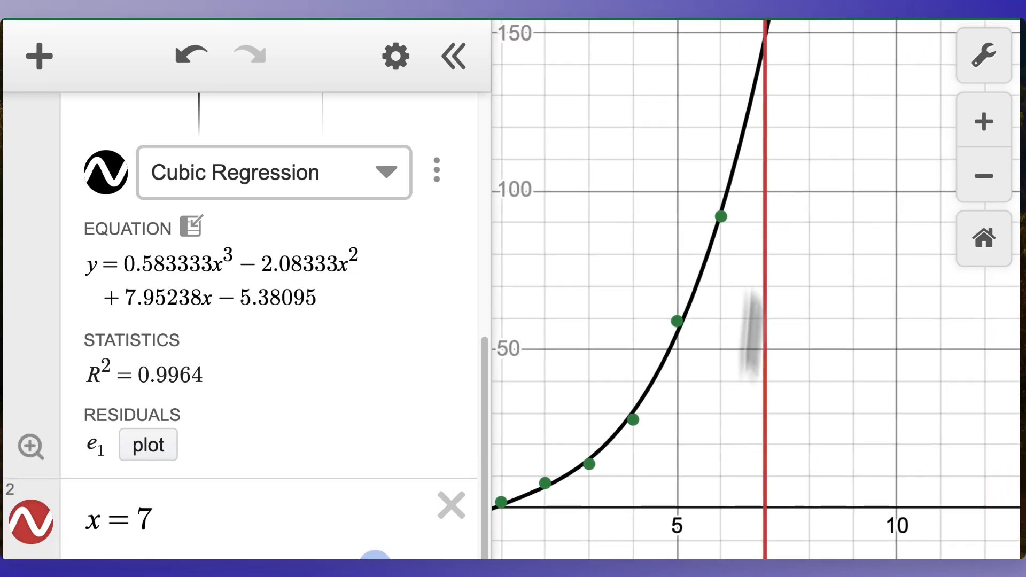
drag(740, 270, 738, 468)
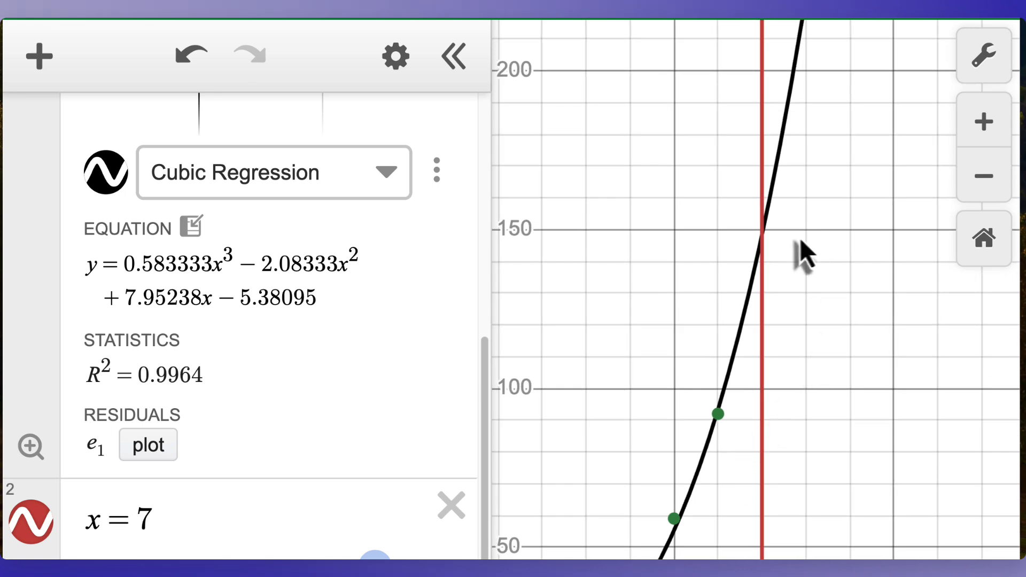
click(761, 234)
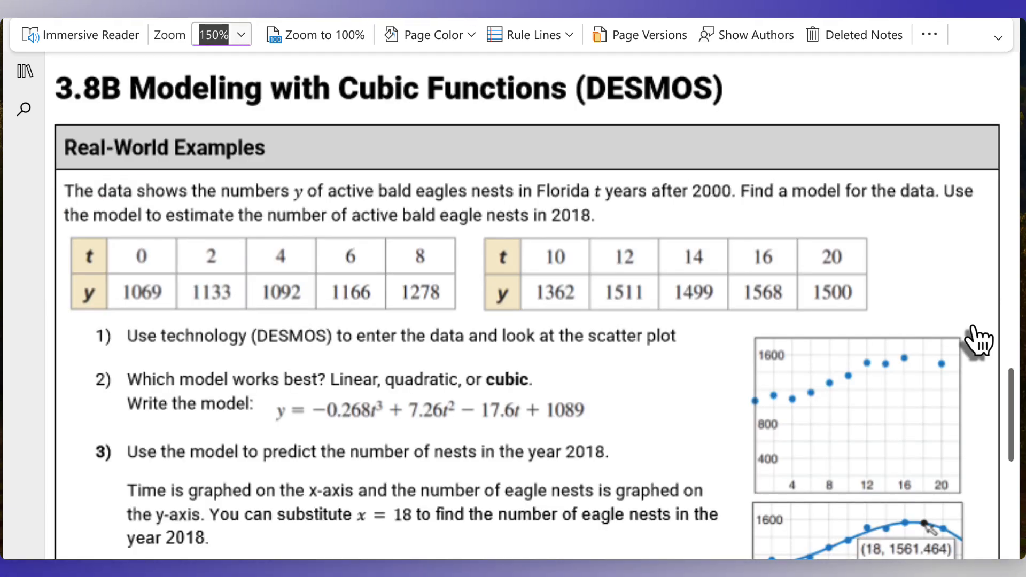
Step: Scroll the worksheet to the bald eagle nests real-world example
scroll(637, 431, down, 1)
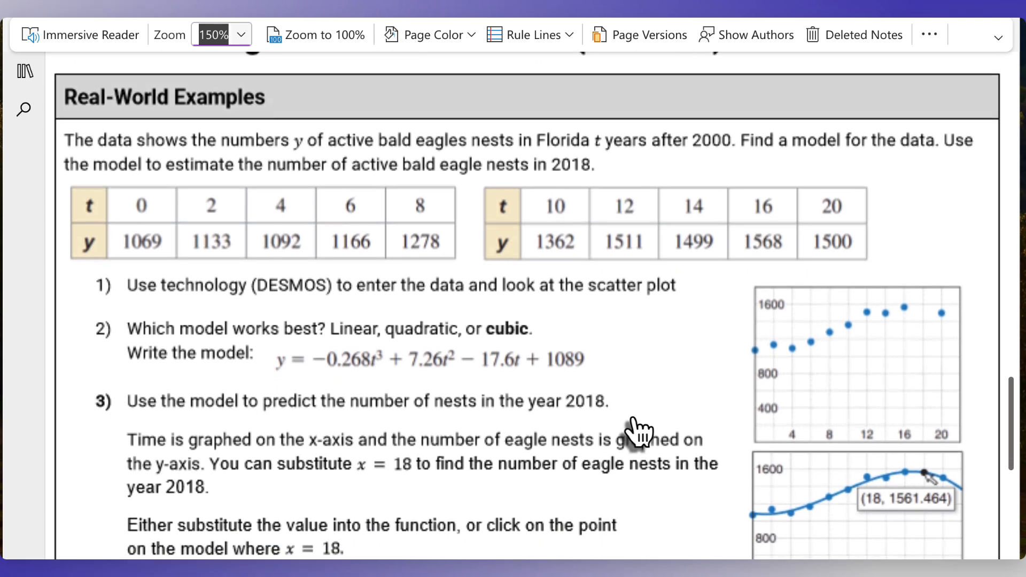